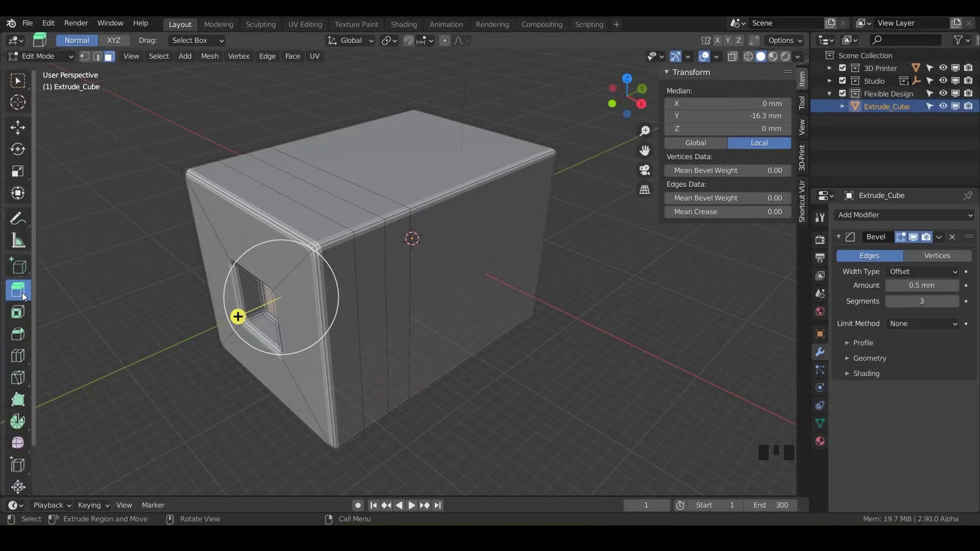
Step: Try to extrude the middle strip faces on both sides and the top by about 3.44 mm with Extrude Region
mouse_move(22, 292)
left_mouse_down()
mouse_move(69, 341)
mouse_move(123, 347)
mouse_move(76, 294)
mouse_move(12, 296)
left_mouse_up()
left_click(377, 333)
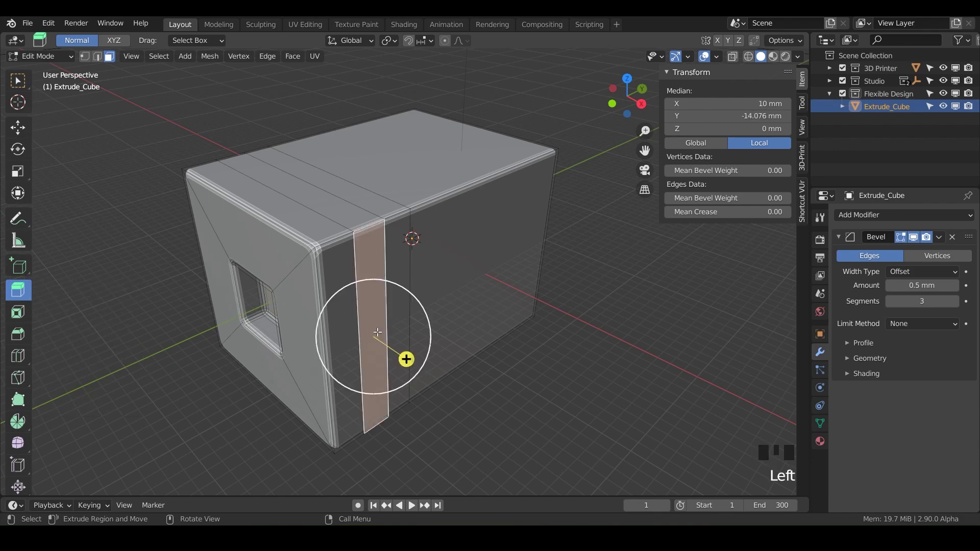
middle_click_drag(258, 203, 369, 344)
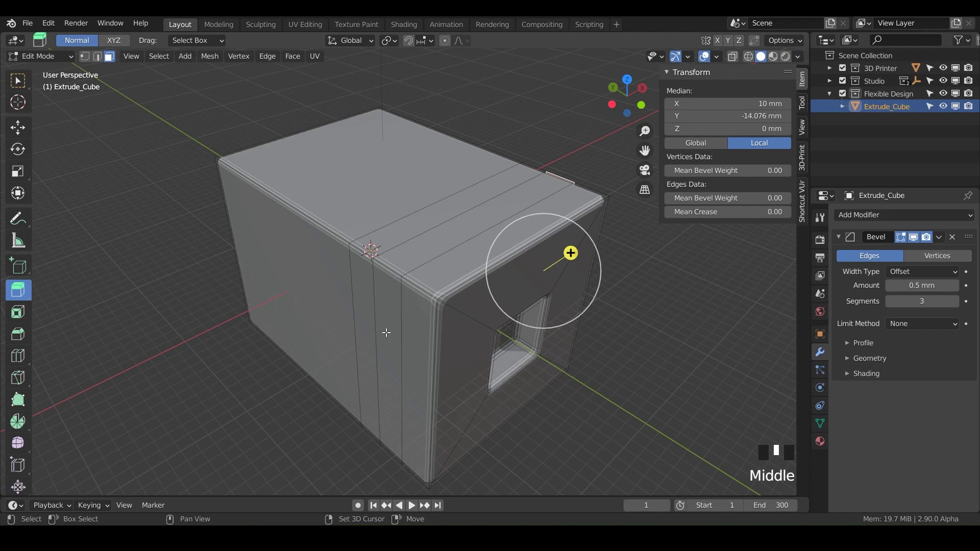
left_click(387, 321, "shift")
middle_click_drag(391, 305, 243, 329)
left_click(315, 251, "shift")
left_click(336, 320, "shift")
left_click_drag(288, 236, 276, 204)
middle_click_drag(287, 259, 285, 194)
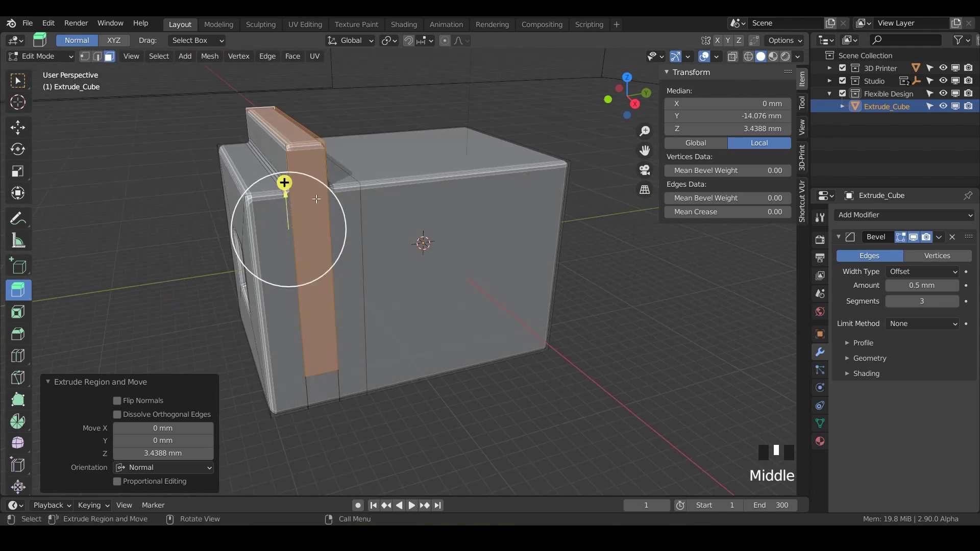
middle_click_drag(319, 378, 373, 338)
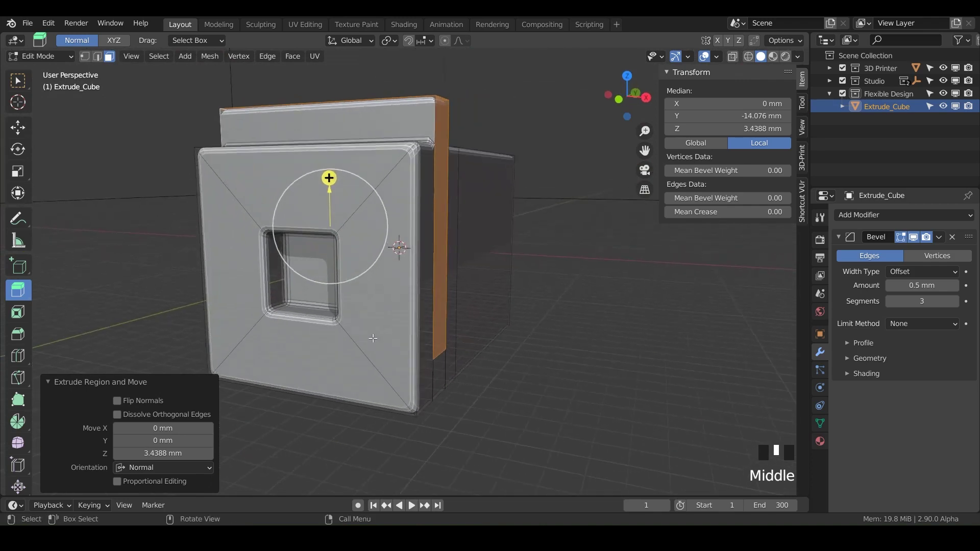
key("ctrl+z")
key("ctrl+z")
middle_click_drag(468, 331, 499, 291)
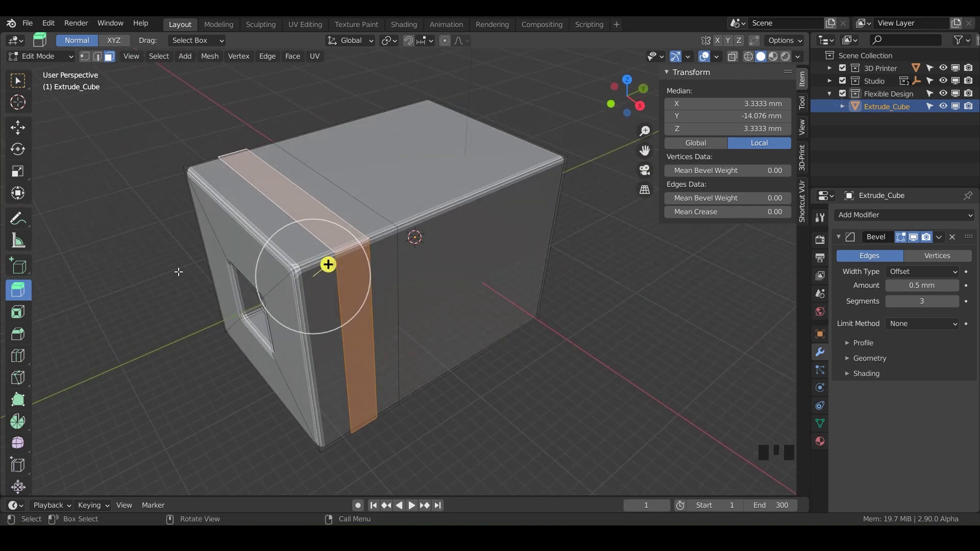
Step: Extrude the large face on the +X side with Extrude Along Normals three times, by about 3.15, 3.51 and 3.49 mm
left_click(18, 294)
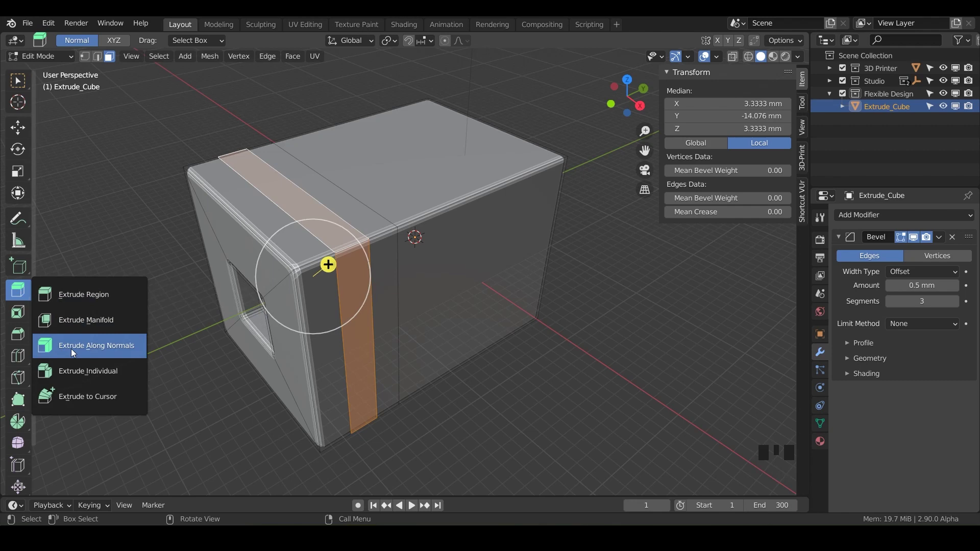
left_click(94, 347)
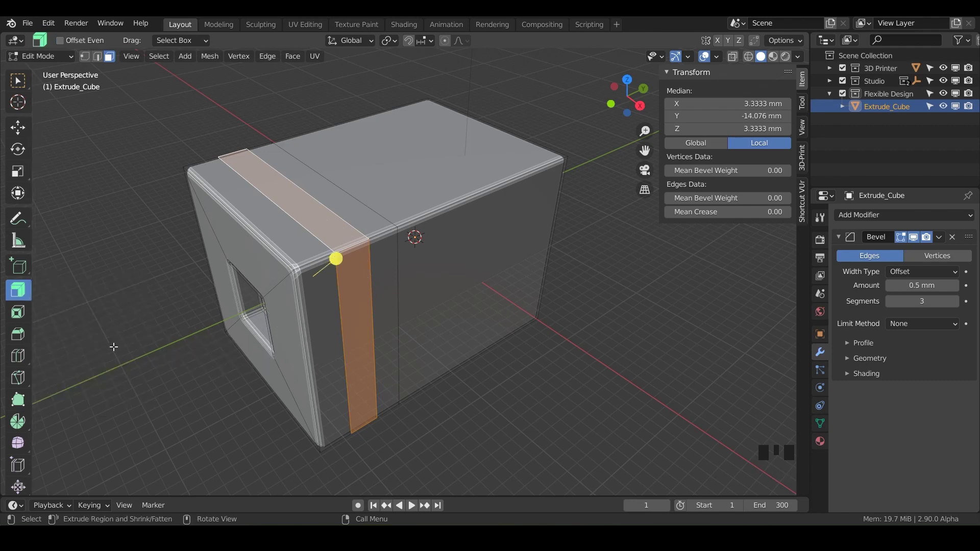
left_click(489, 274)
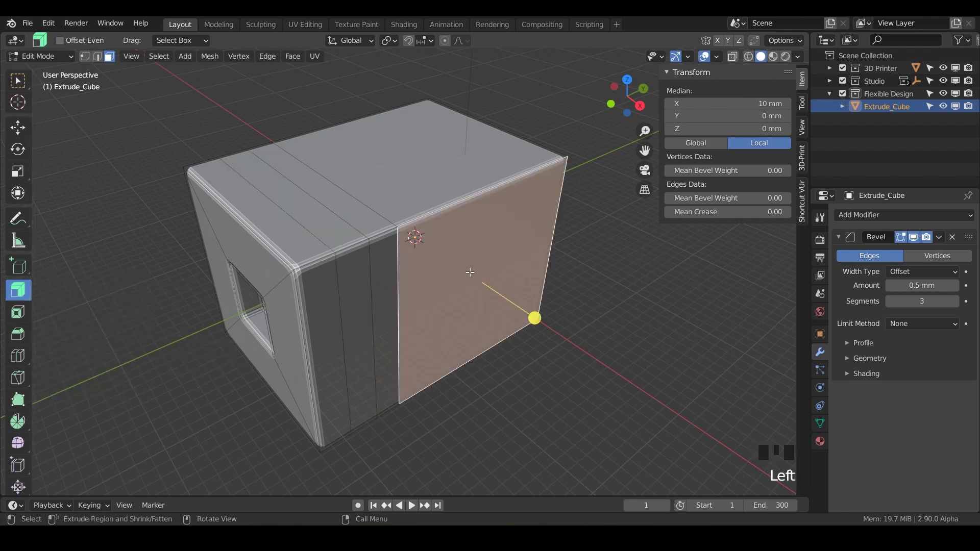
middle_click_drag(497, 332, 288, 328)
left_click(289, 328)
left_click_drag(288, 327, 302, 310)
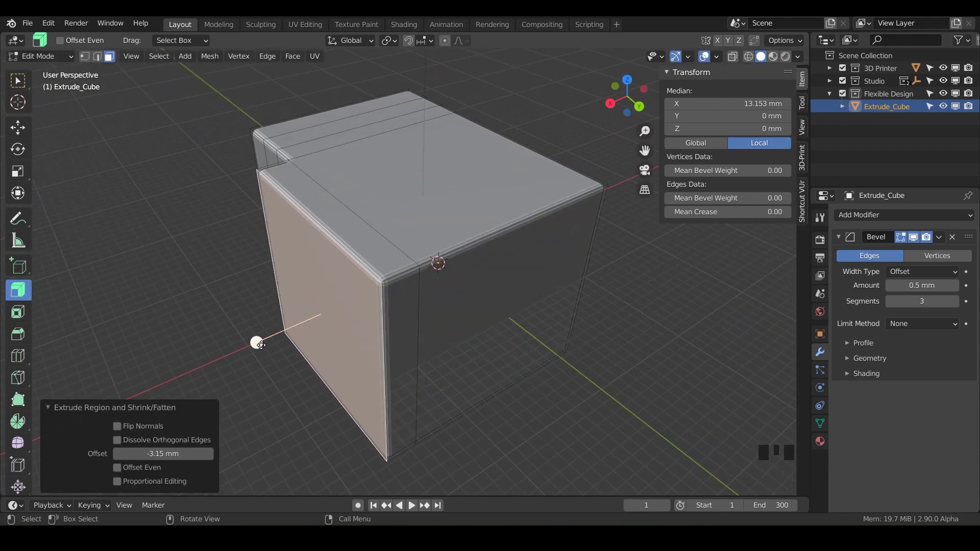
left_click_drag(258, 344, 267, 325)
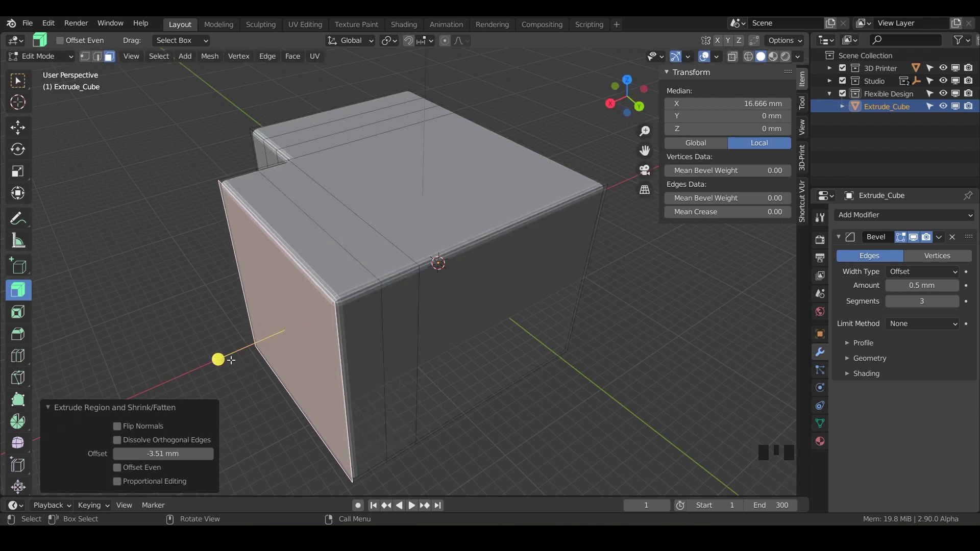
left_click_drag(218, 360, 237, 342)
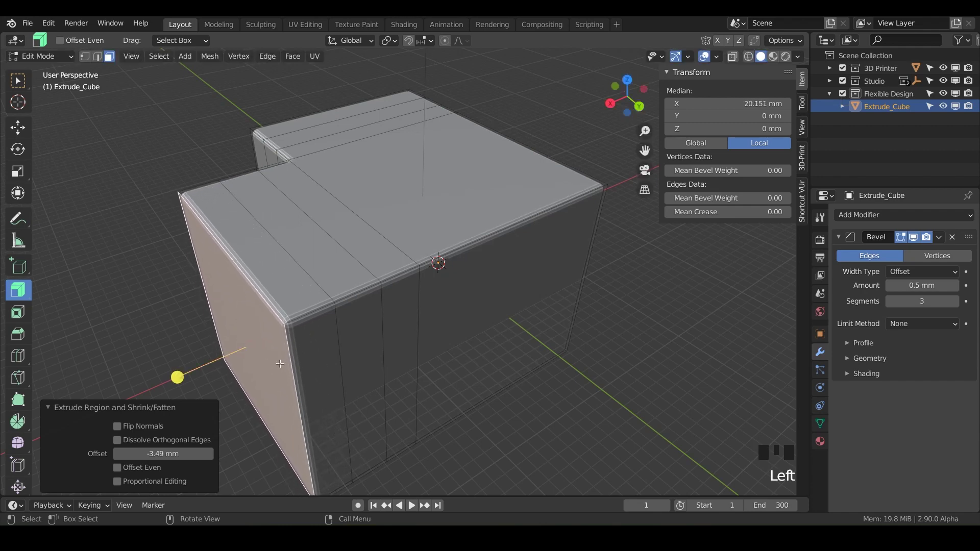
Step: Extrude the middle strip of the new side block, on its top and both sides, about 2.69 mm outward along normals
middle_click_drag(313, 376, 306, 368)
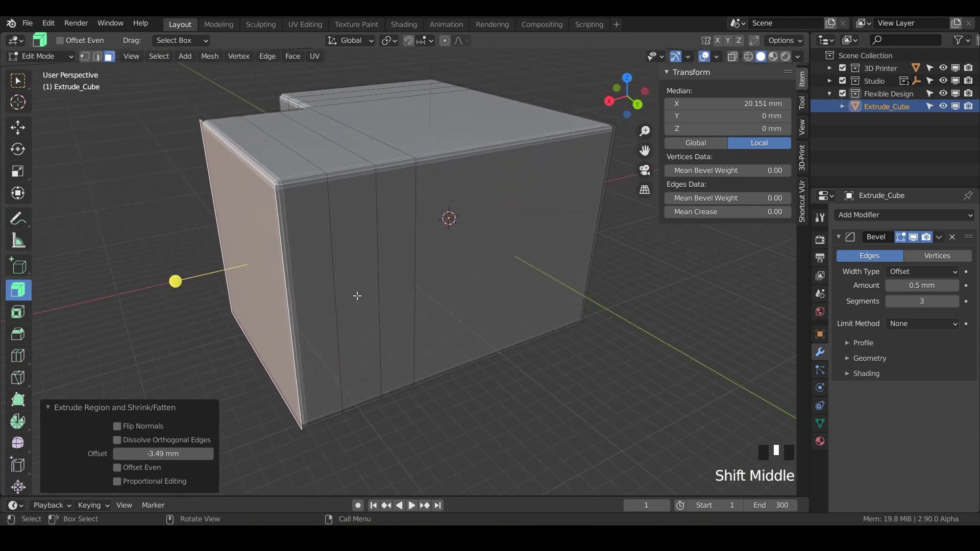
left_click(360, 288)
left_click(322, 161, "shift")
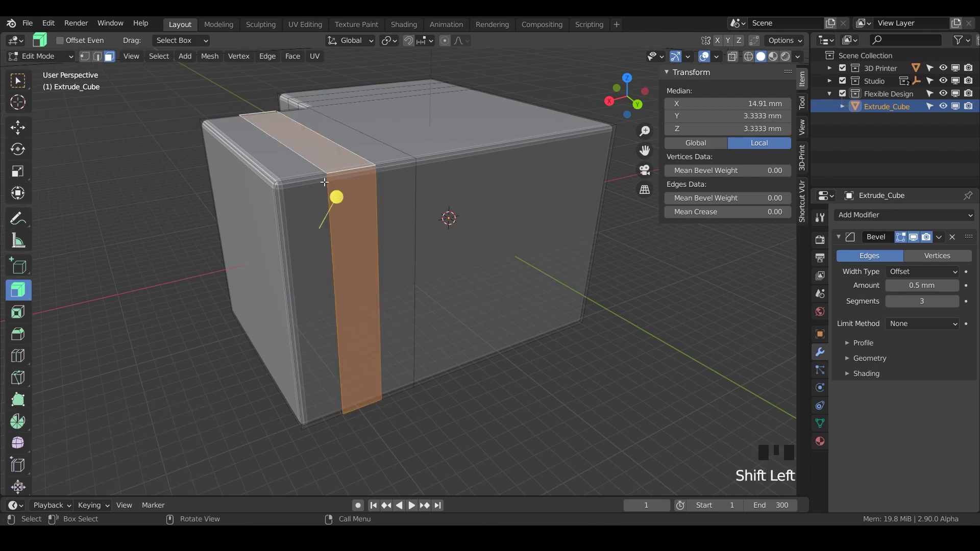
middle_click_drag(326, 168, 316, 241)
left_click(417, 347, "shift")
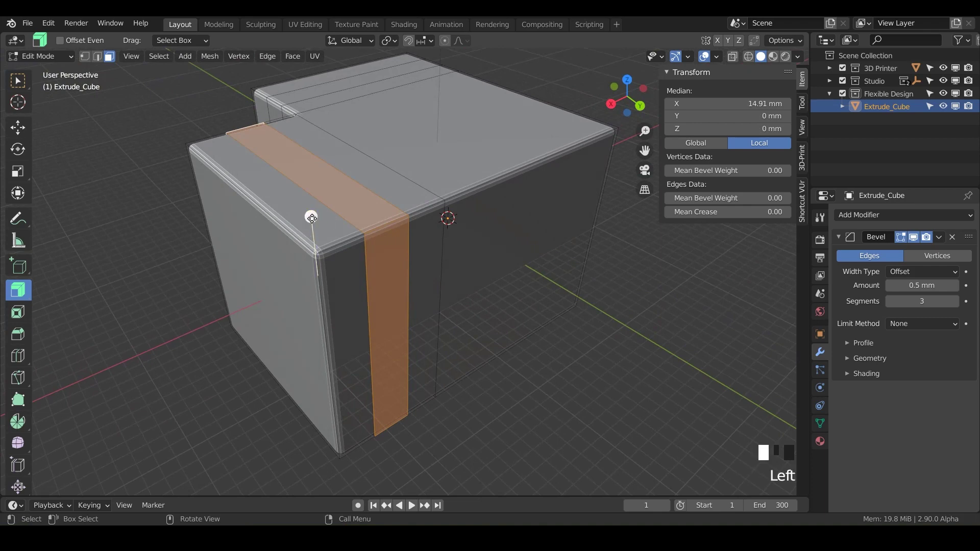
mouse_move(312, 218)
left_mouse_down()
mouse_move(308, 186)
mouse_move(311, 206)
left_mouse_up()
middle_click_drag(311, 206, 321, 258)
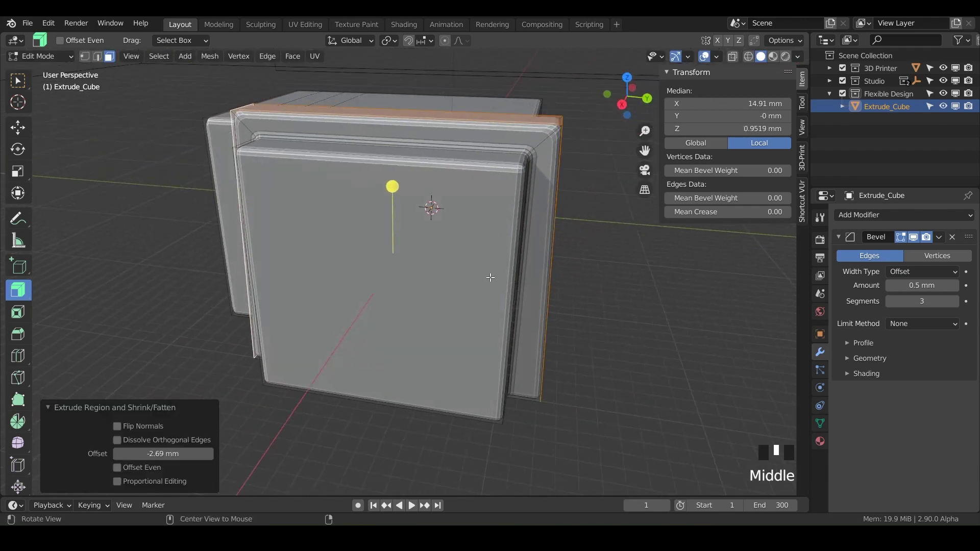
middle_click_drag(490, 277, 445, 281)
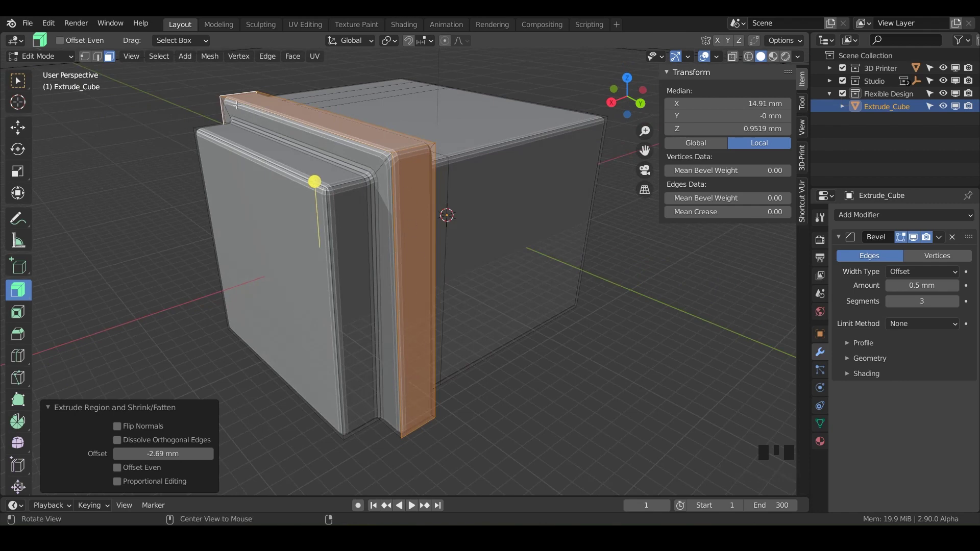
left_click(400, 214)
middle_click_drag(386, 277, 413, 275)
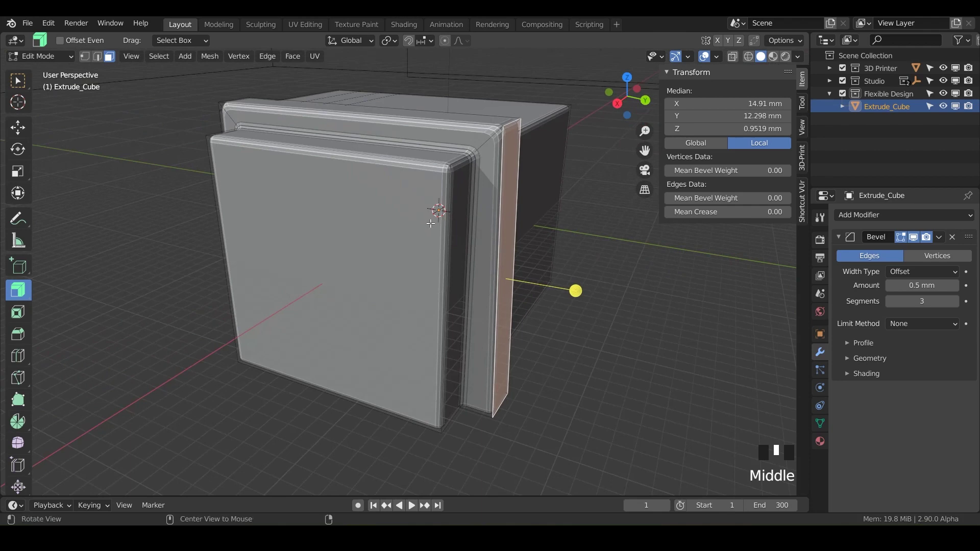
middle_click_drag(430, 223, 411, 284)
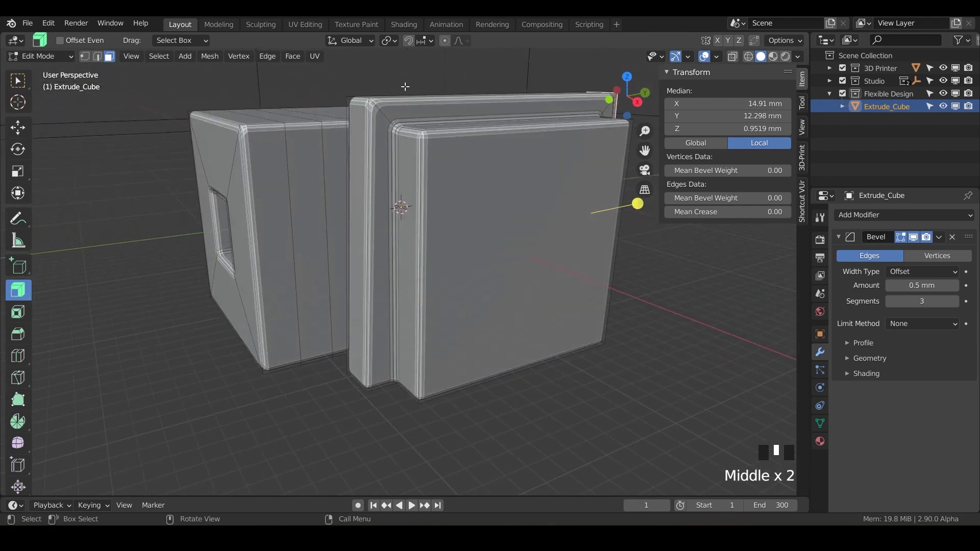
middle_click_drag(531, 197, 428, 225)
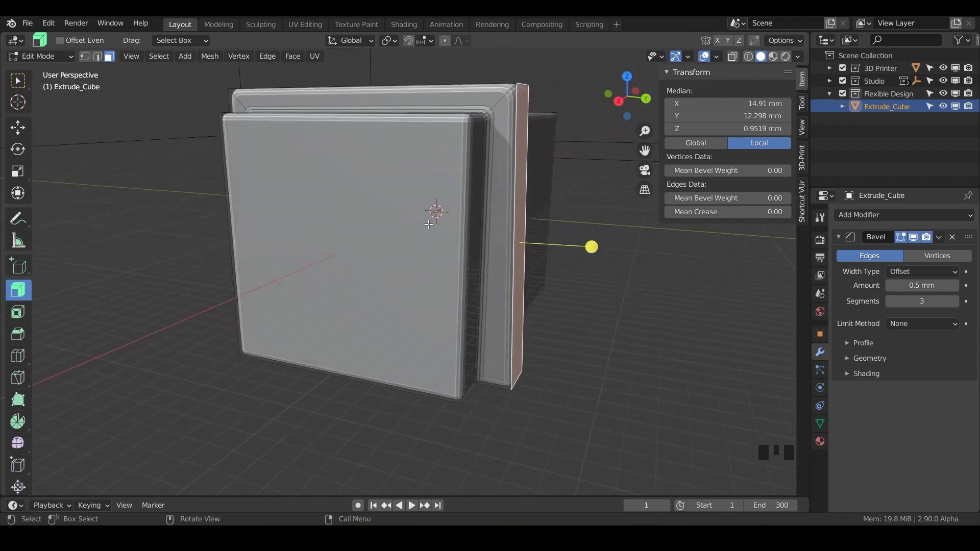
Step: Extrude the block's large end face about 0.46 mm and scale the new face to about 0.394
left_click(344, 263)
middle_click_drag(343, 263, 341, 278)
left_click_drag(260, 322, 258, 320)
key("s")
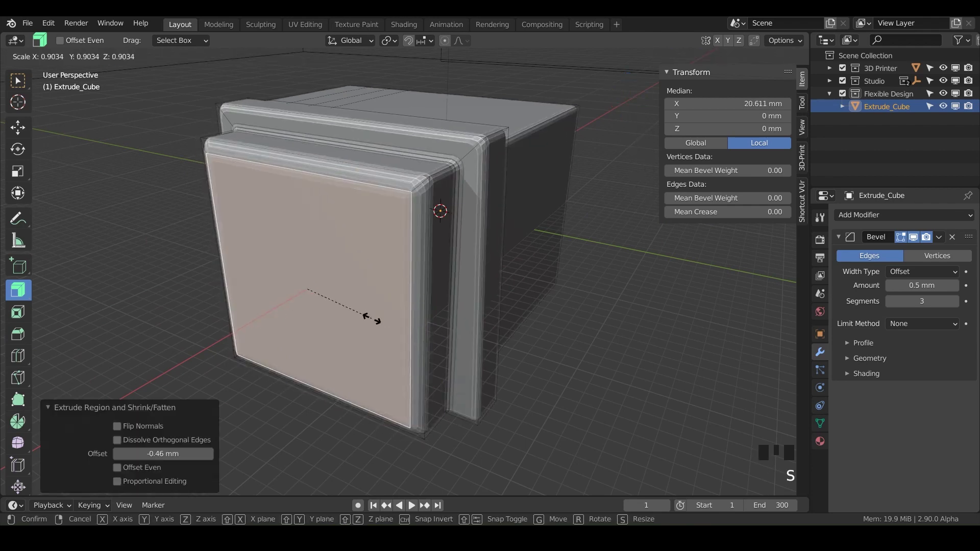
left_click(324, 313)
middle_click_drag(255, 319, 423, 289)
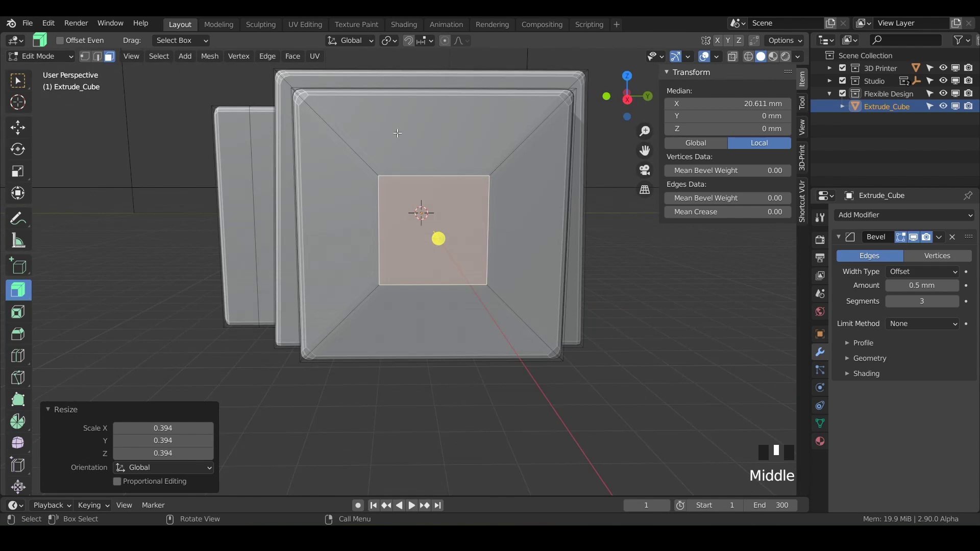
Step: Extrude the upper and left faces surrounding the small central square outward along their normals
left_click(438, 144)
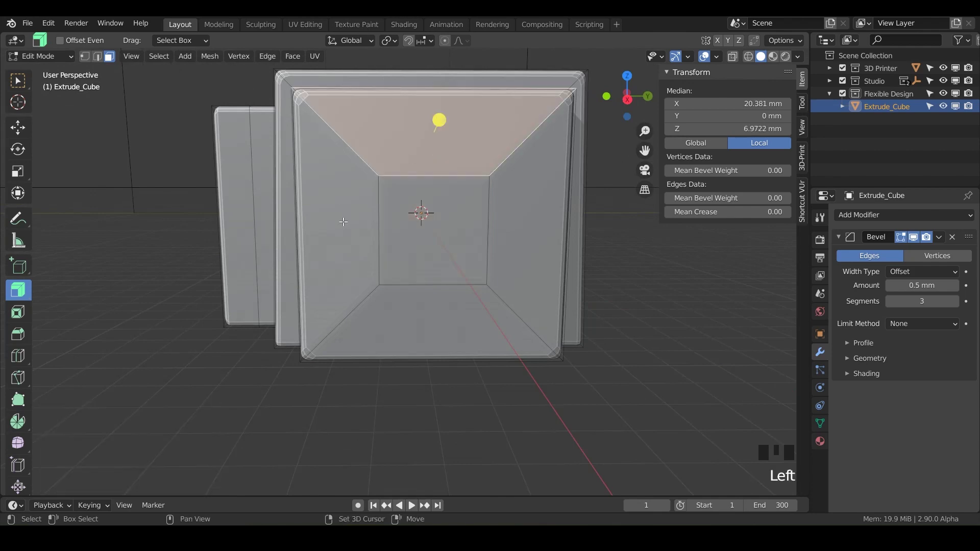
left_click(342, 223, "shift")
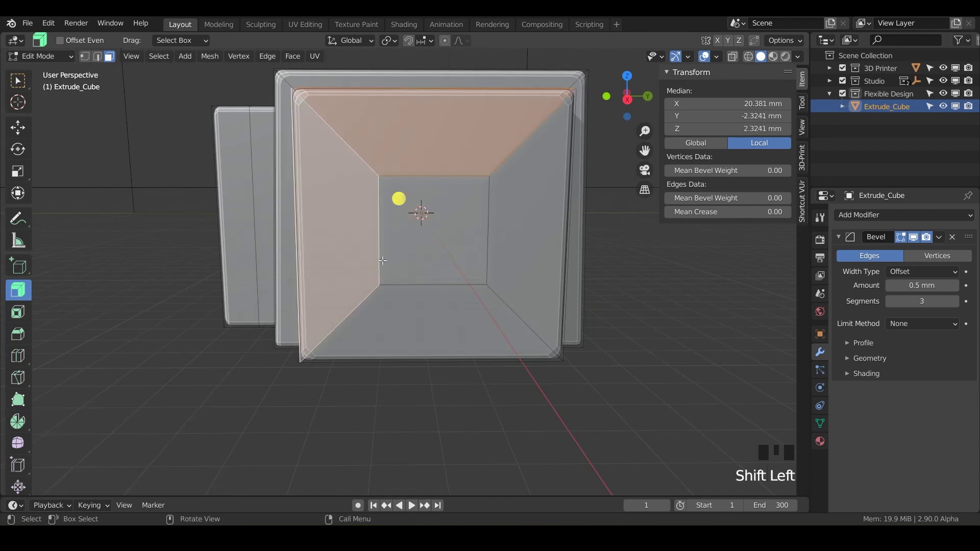
middle_click_drag(382, 260, 342, 285)
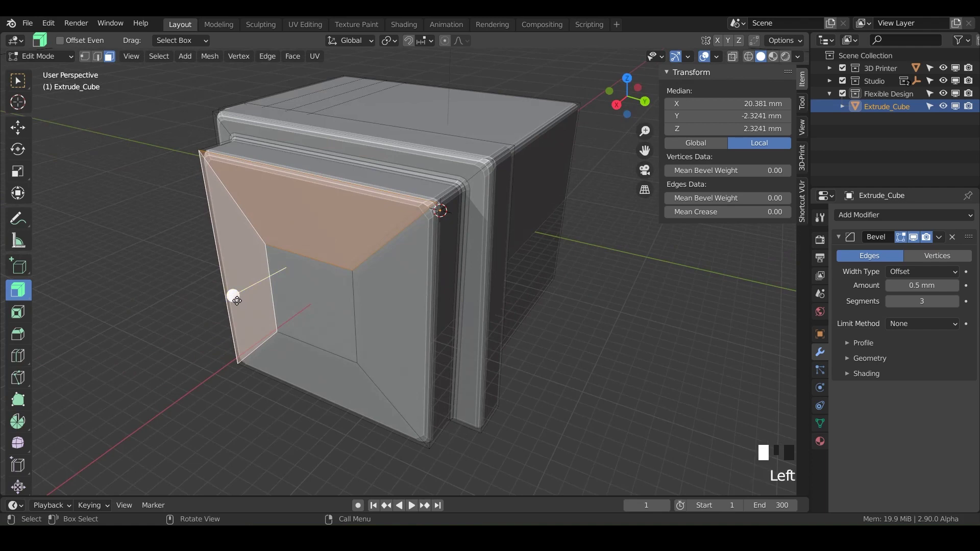
left_click_drag(237, 301, 237, 295)
middle_click_drag(342, 318, 423, 312)
Step: Extrude the right and lower faces surrounding the central square about 1.42 mm inward along their normals
left_click(429, 309)
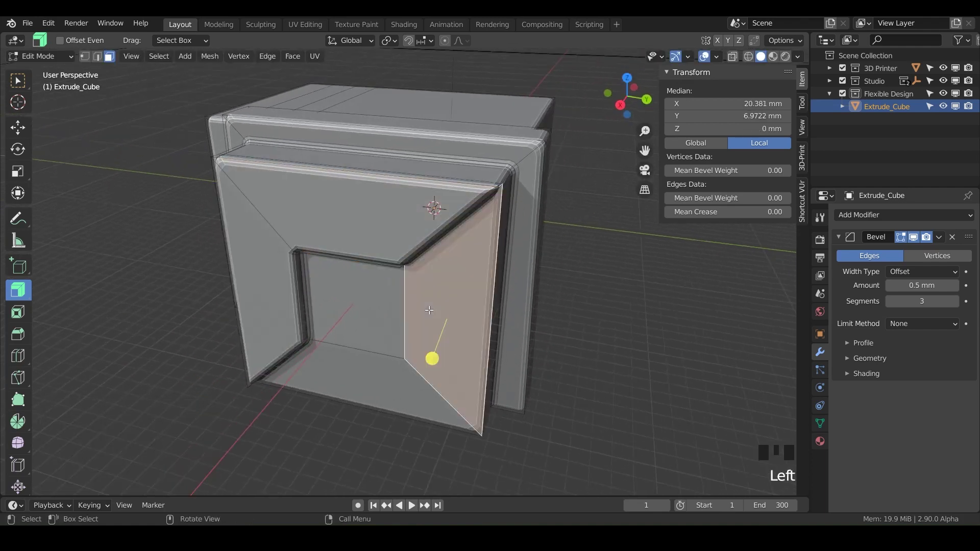
left_click(370, 387, "shift")
middle_click_drag(370, 387, 456, 338)
left_click_drag(465, 320, 468, 342)
middle_click_drag(467, 342, 401, 409)
scroll(433, 334, "up", 3)
scroll(403, 381, "up", 2)
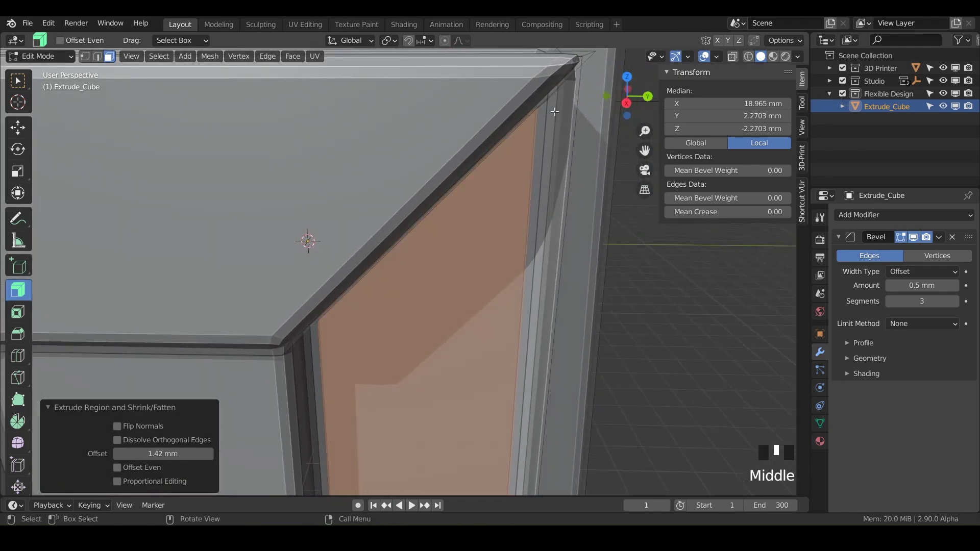
middle_click_drag(571, 84, 335, 192)
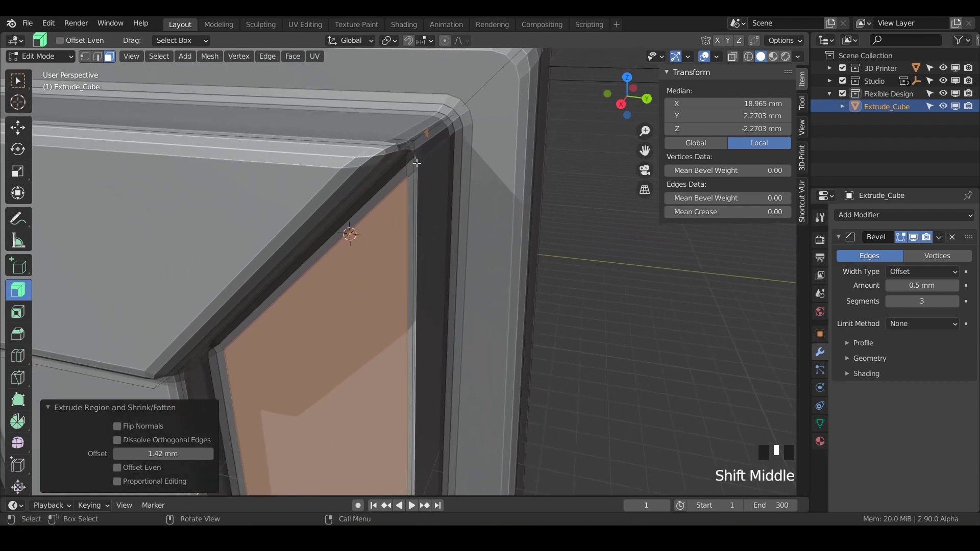
middle_click_drag(420, 221, 528, 191)
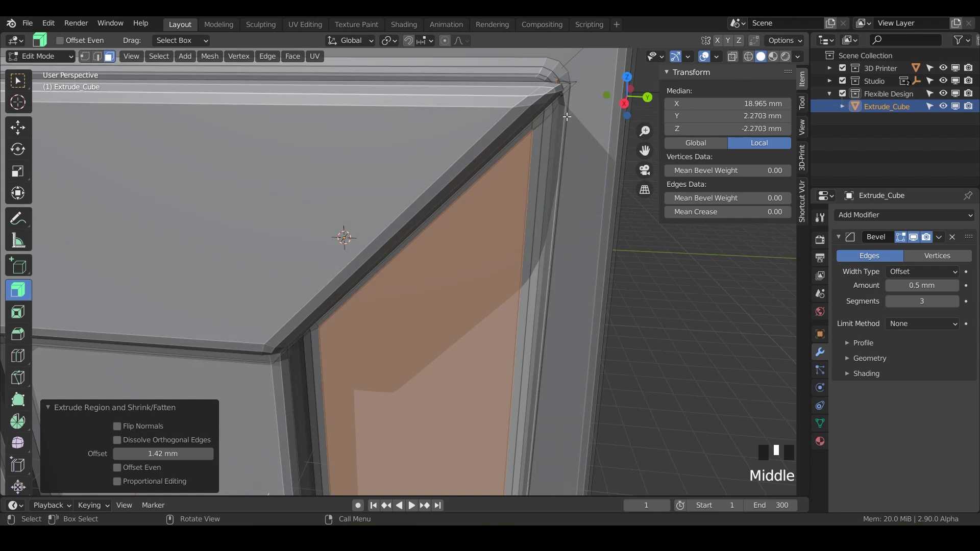
middle_click_drag(550, 259, 426, 183)
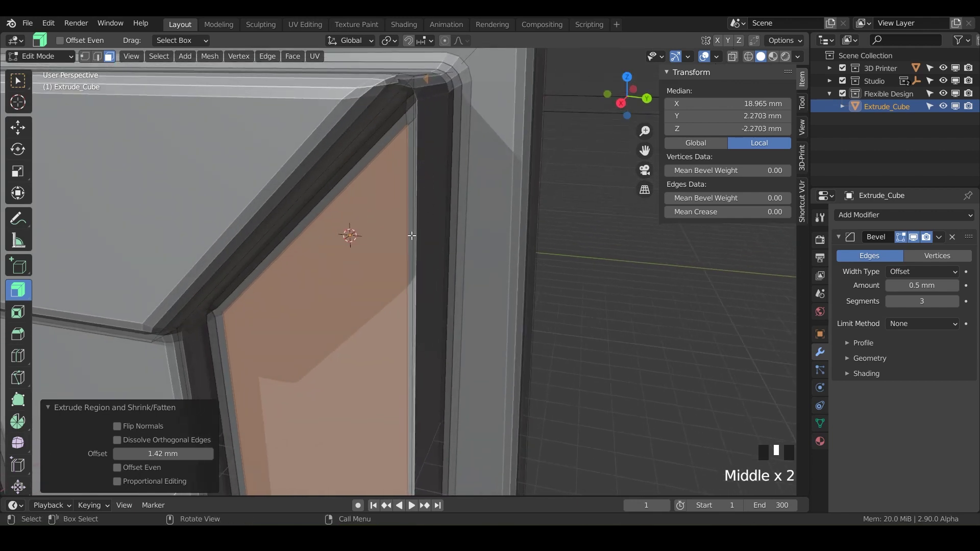
Step: Set the transform pivot point to Individual Origins, keeping the Extrude Along Normals tool active
left_click(393, 41)
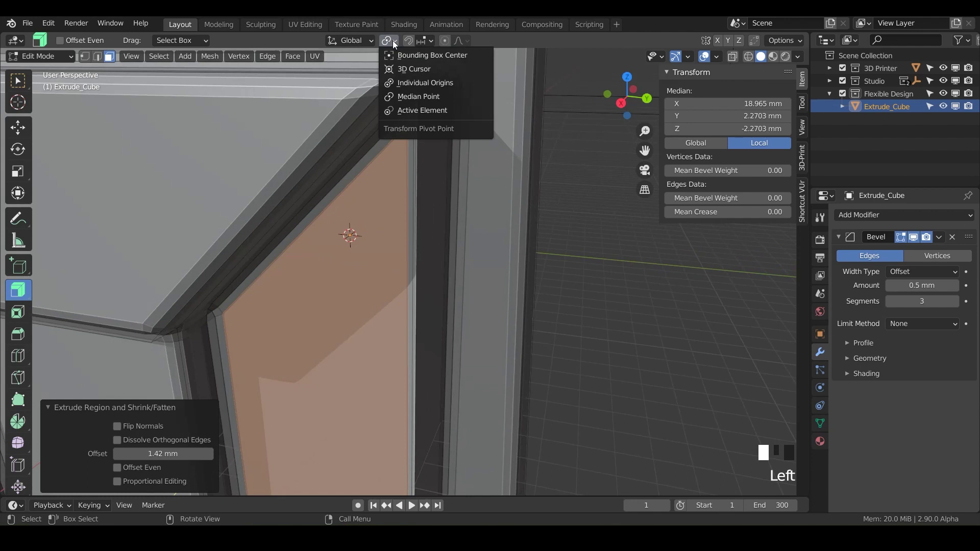
left_click(430, 85)
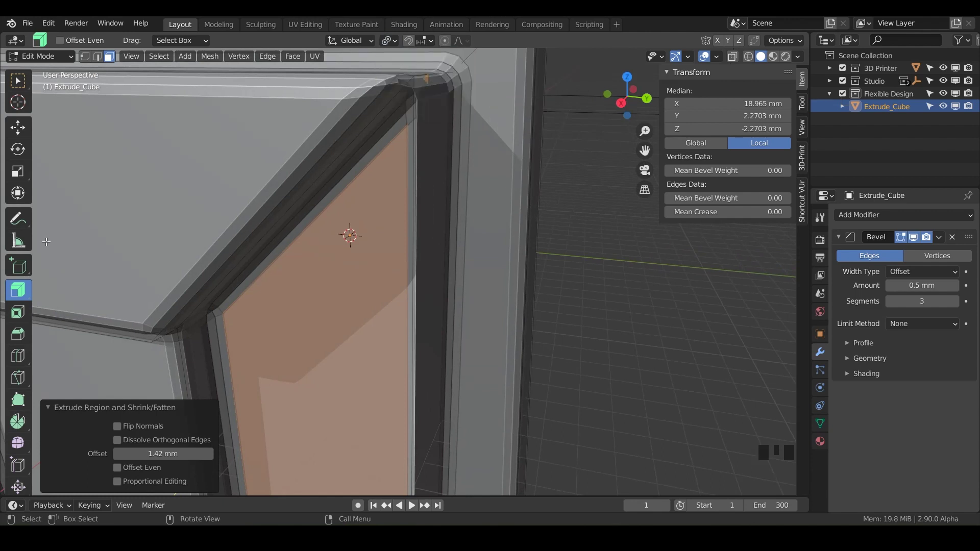
left_click_drag(21, 299, 77, 343)
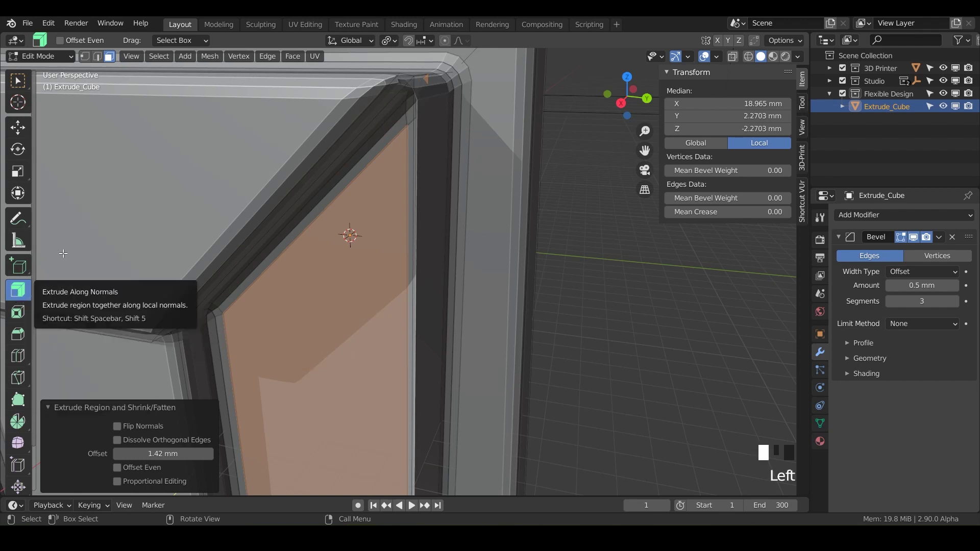
left_click(394, 41)
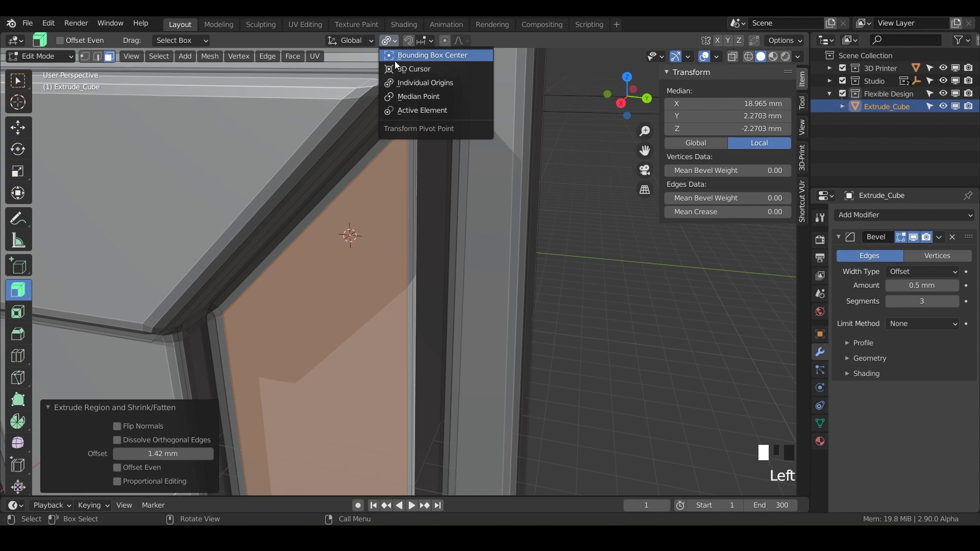
left_click(399, 79)
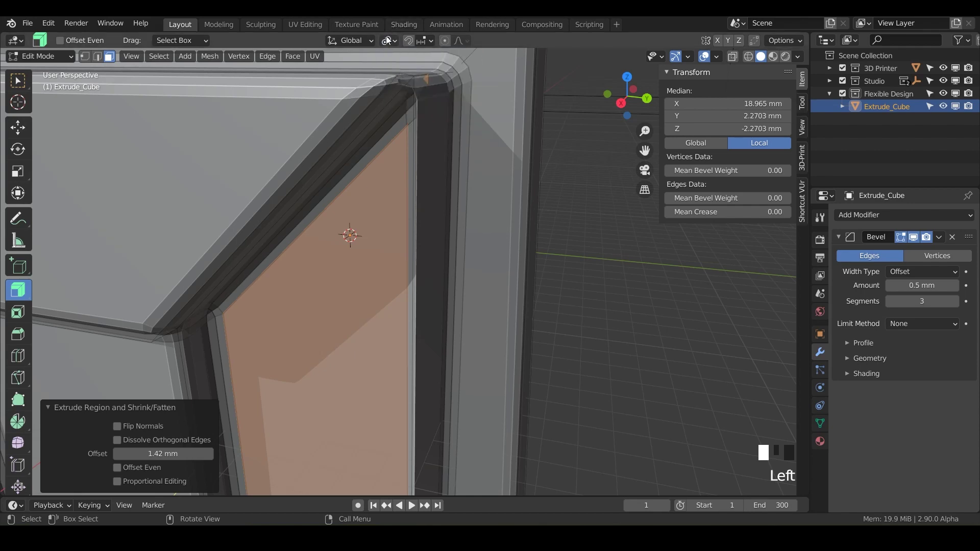
Step: Scale the two inward-extruded faces beside the central square to about 0.759 around their own origin, and clear the selection
scroll(280, 396, "down", 3)
middle_click_drag(281, 396, 378, 238, "shift")
key("s")
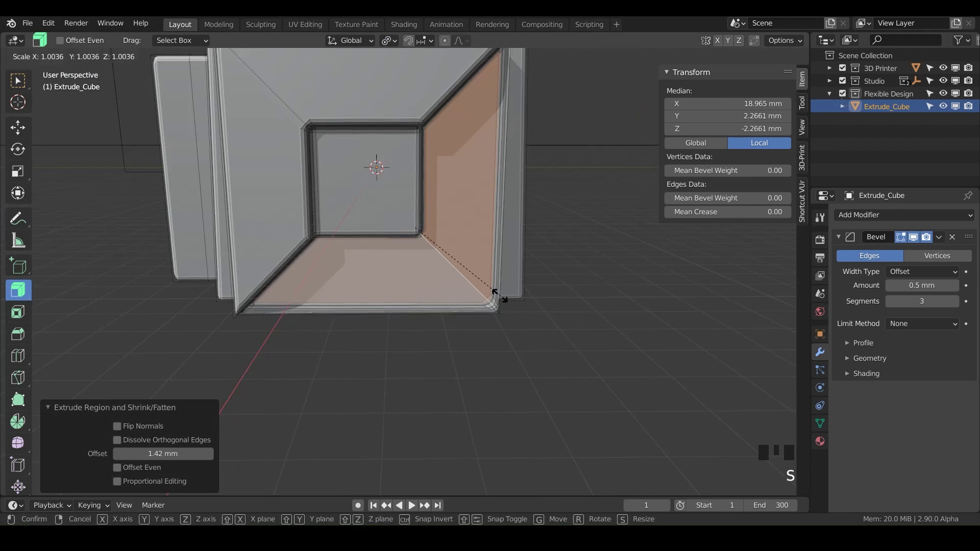
left_click(474, 284)
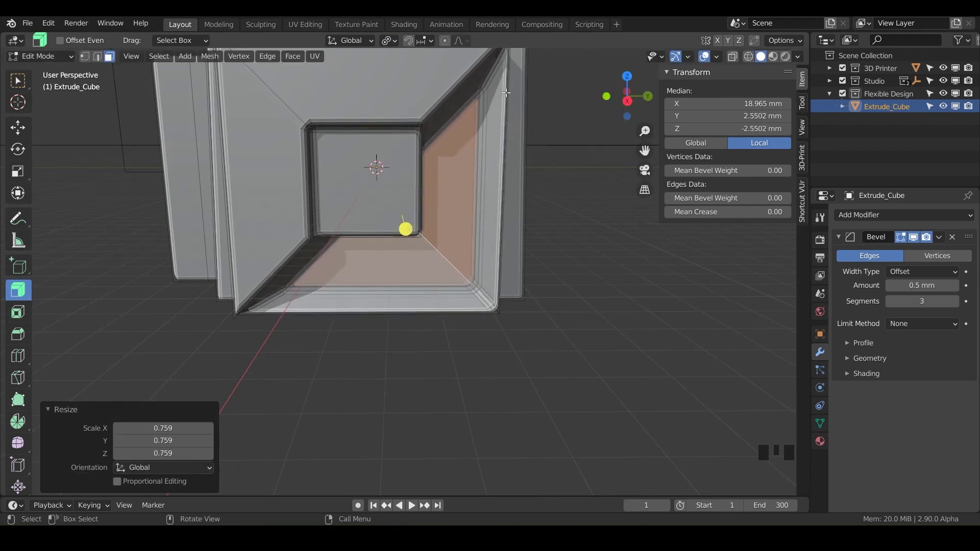
middle_click_drag(499, 152, 422, 371)
key("alt+a")
scroll(421, 371, "down", 1)
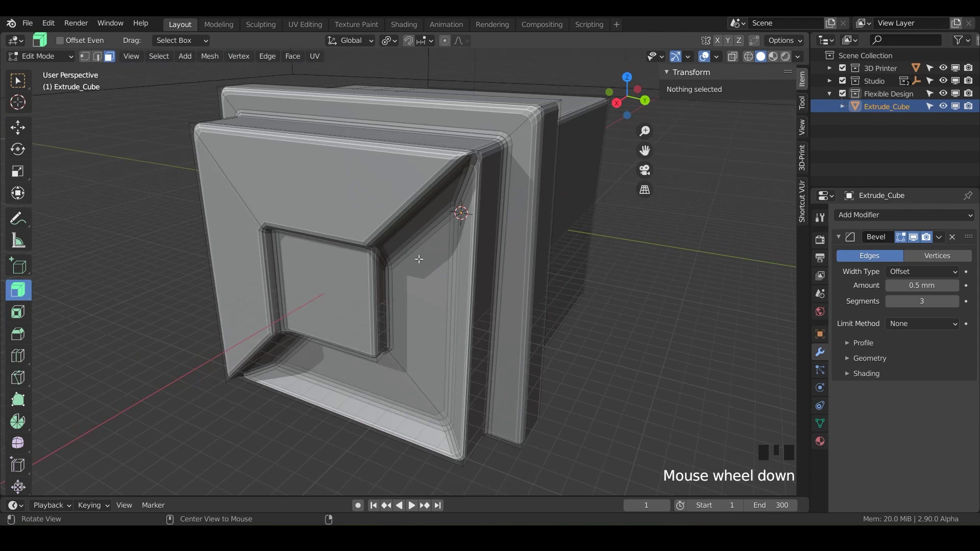
Step: Select the narrow diagonal wall between the raised upper face and the recess, and examine the extruded shapes from the front and side
left_click(412, 219)
middle_click_drag(412, 219, 441, 266)
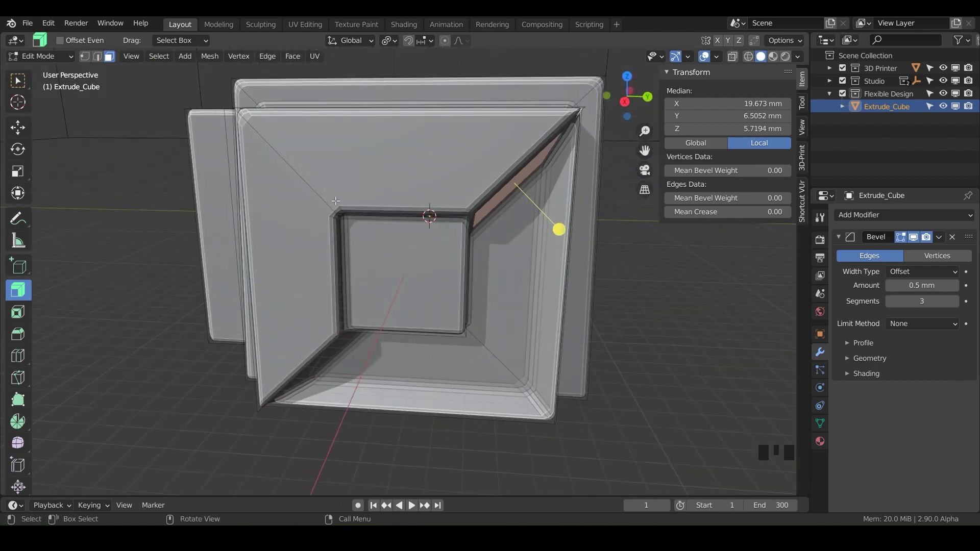
middle_click_drag(471, 354, 446, 280)
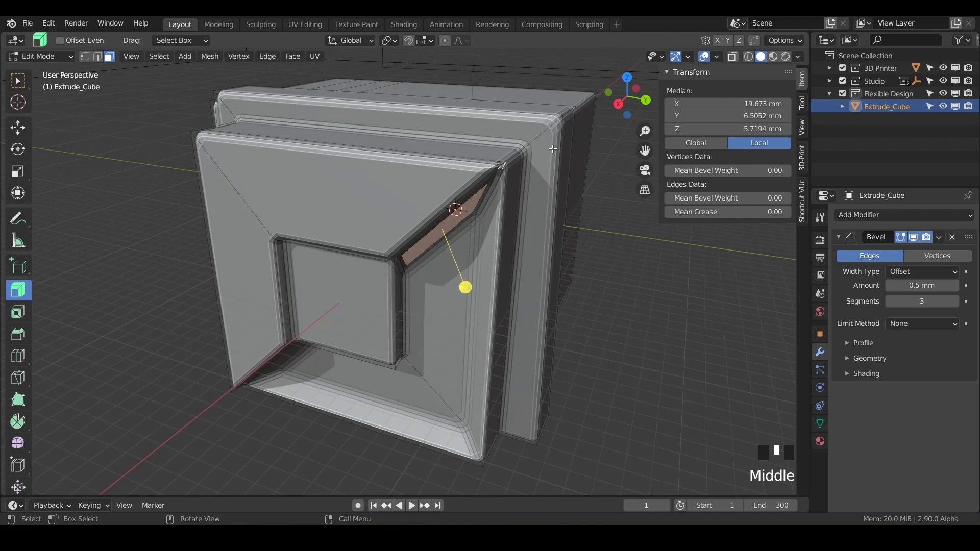
middle_click_drag(271, 113, 387, 262)
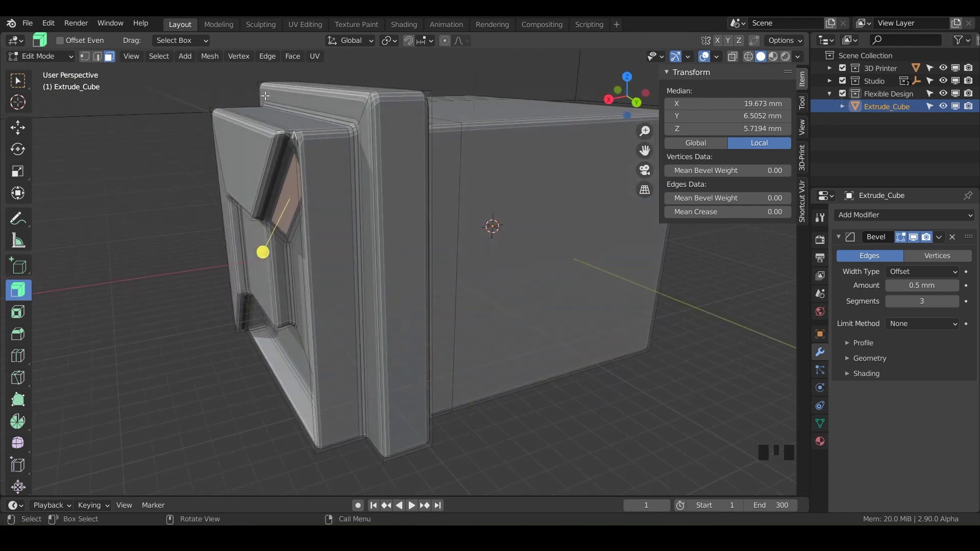
middle_click_drag(265, 96, 255, 219)
middle_click_drag(552, 336, 425, 353)
middle_click_drag(425, 354, 427, 352)
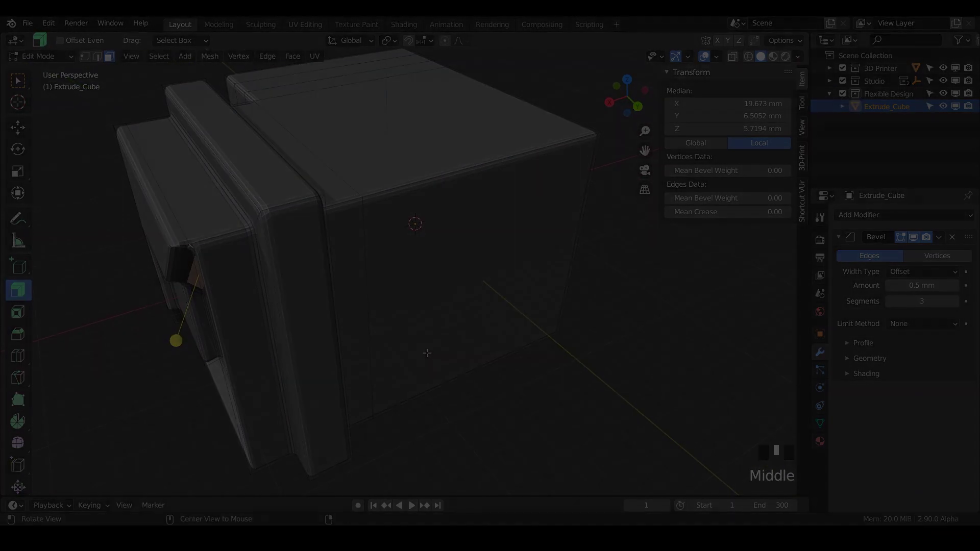